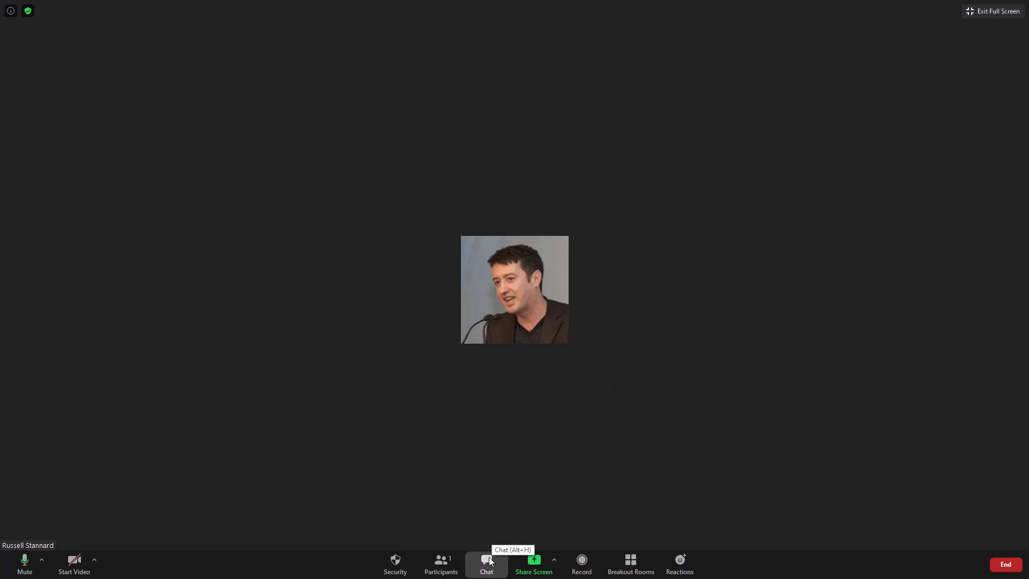
Dock the Group Chat and Participants panels by closing their pop-out windows, then exit full screen
click(486, 563)
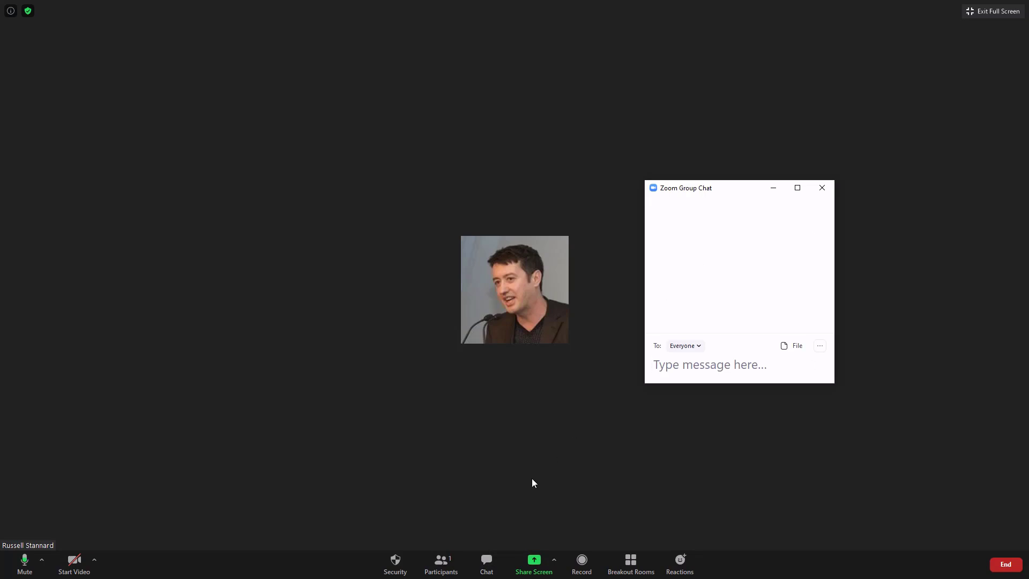
click(442, 562)
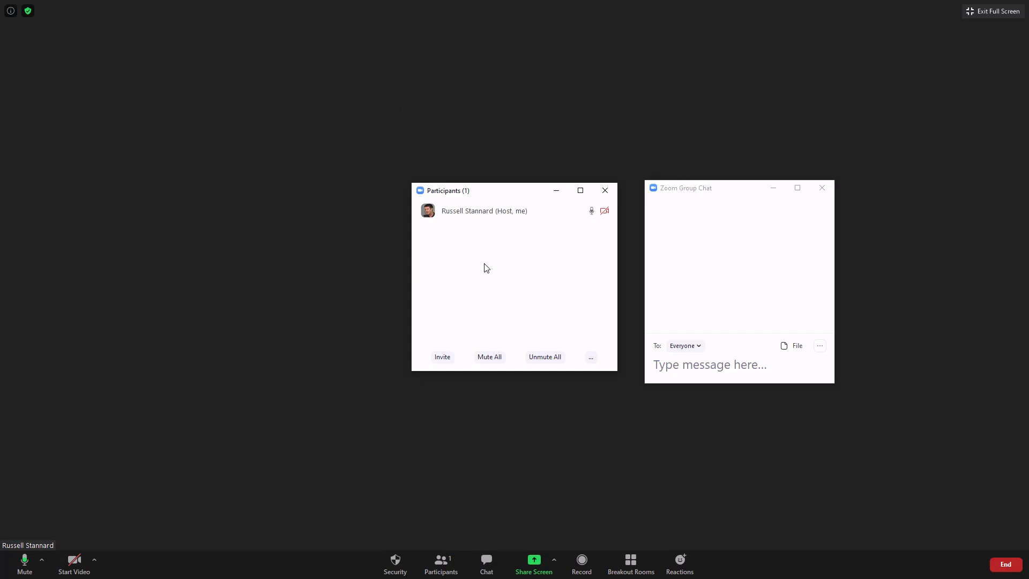
click(605, 190)
click(822, 188)
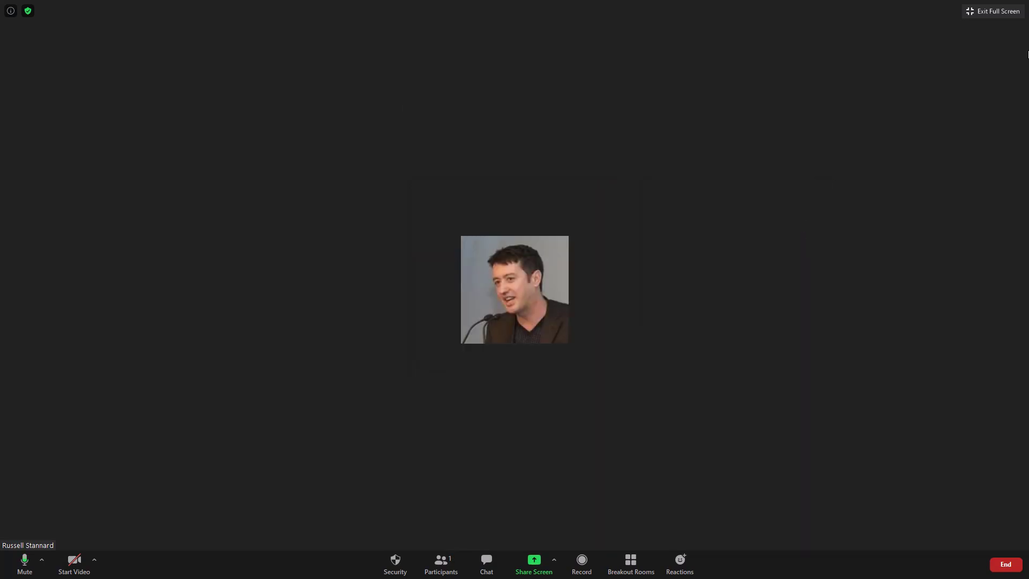
click(988, 13)
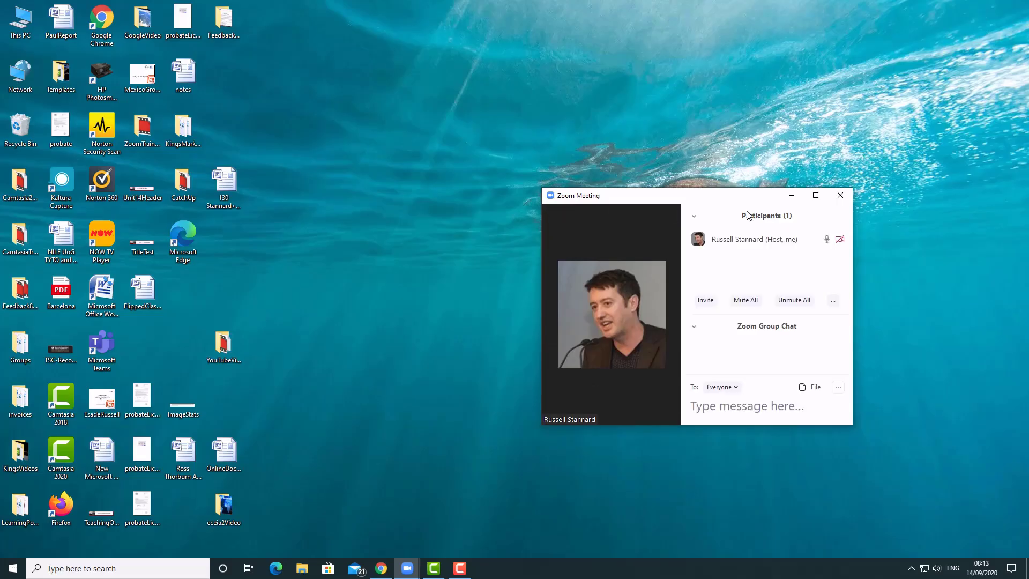
Maximize the meeting window and toggle the docked Chat and Participants panels off and back on
click(816, 196)
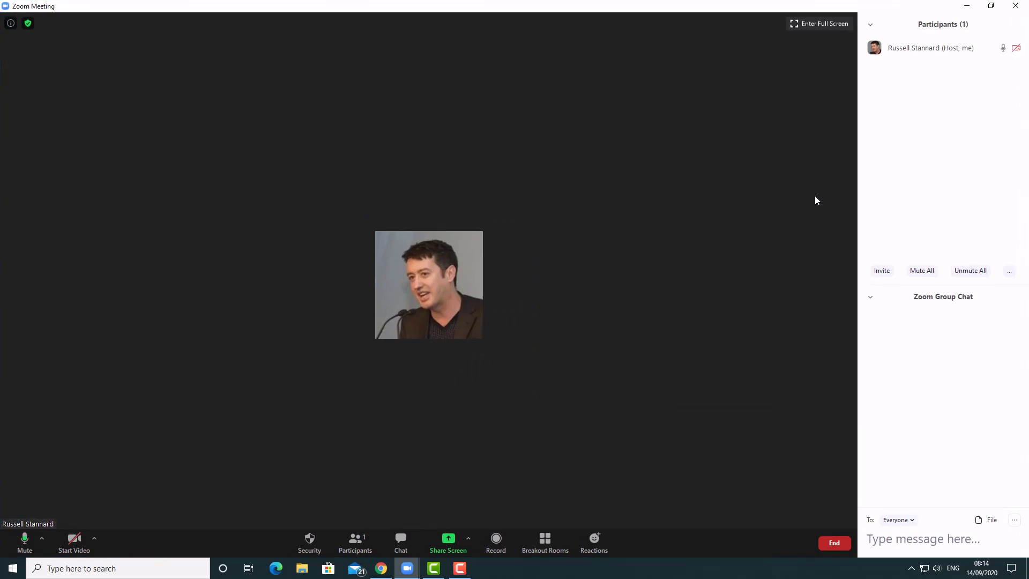
click(405, 541)
click(404, 539)
click(355, 539)
click(355, 539)
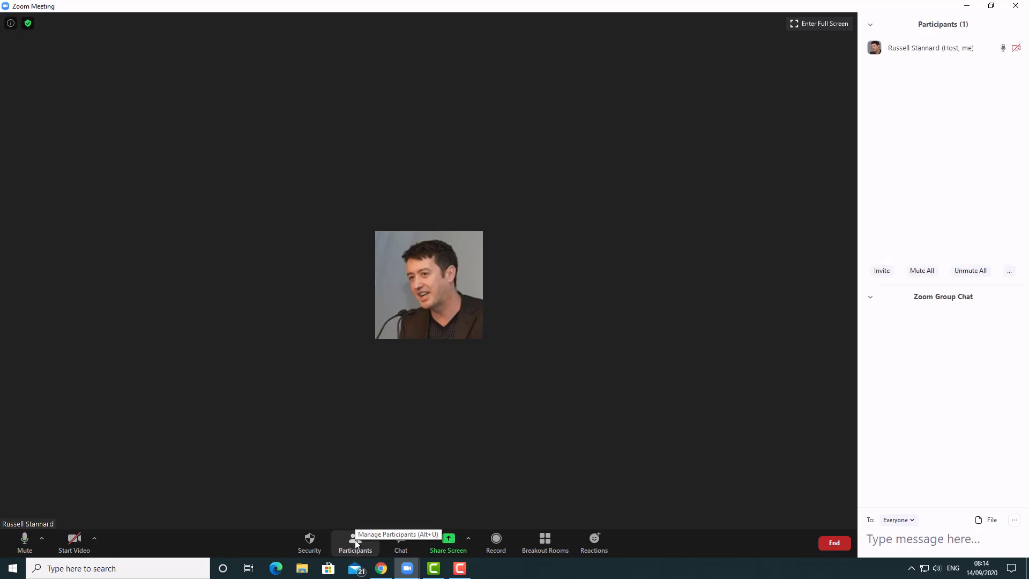
click(355, 539)
click(355, 539)
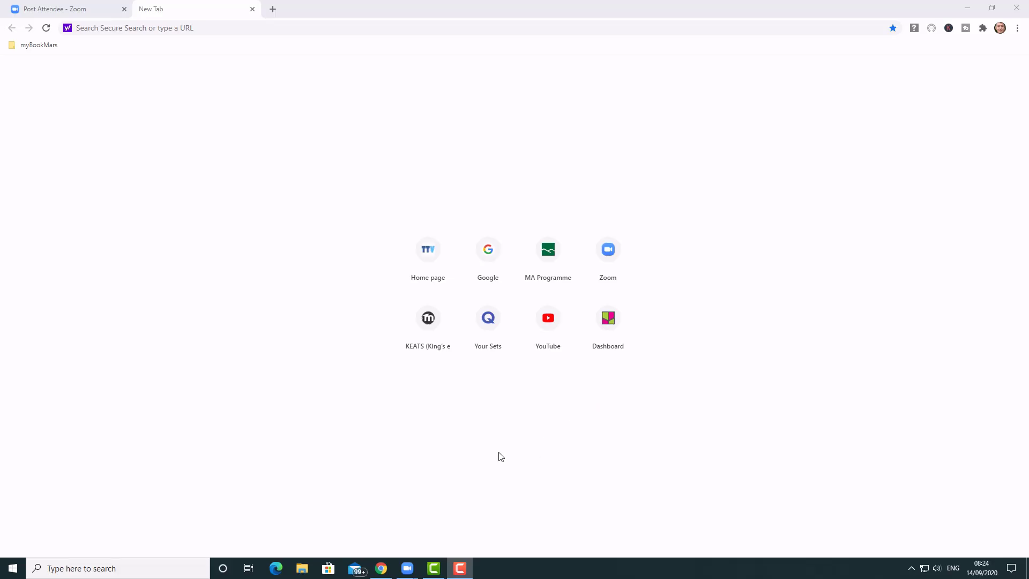
Bring the Zoom meeting window in front of Chrome, switch to the new tab page, then return to Zoom
mouse_move(458, 571)
mouse_move(408, 568)
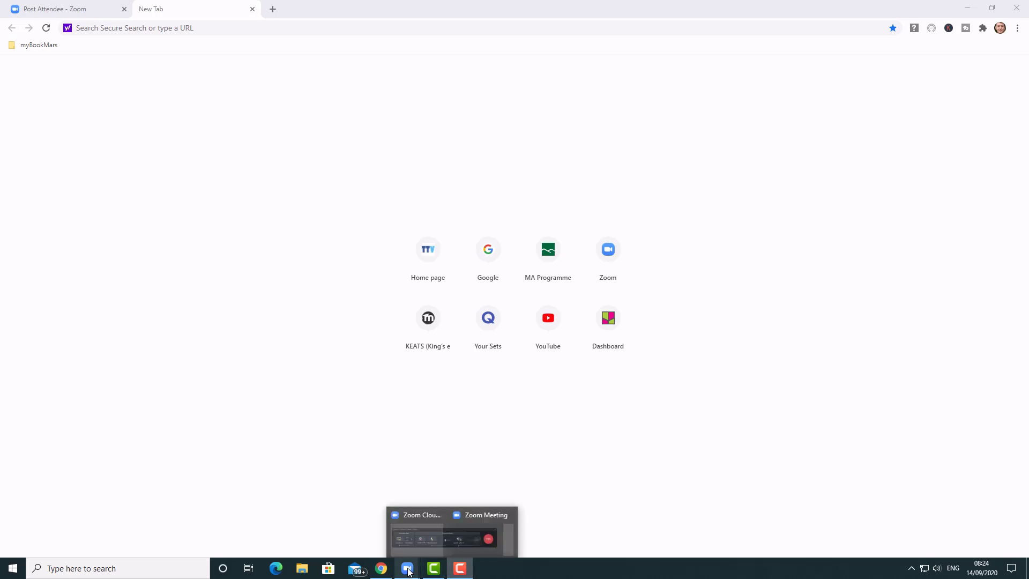
click(442, 543)
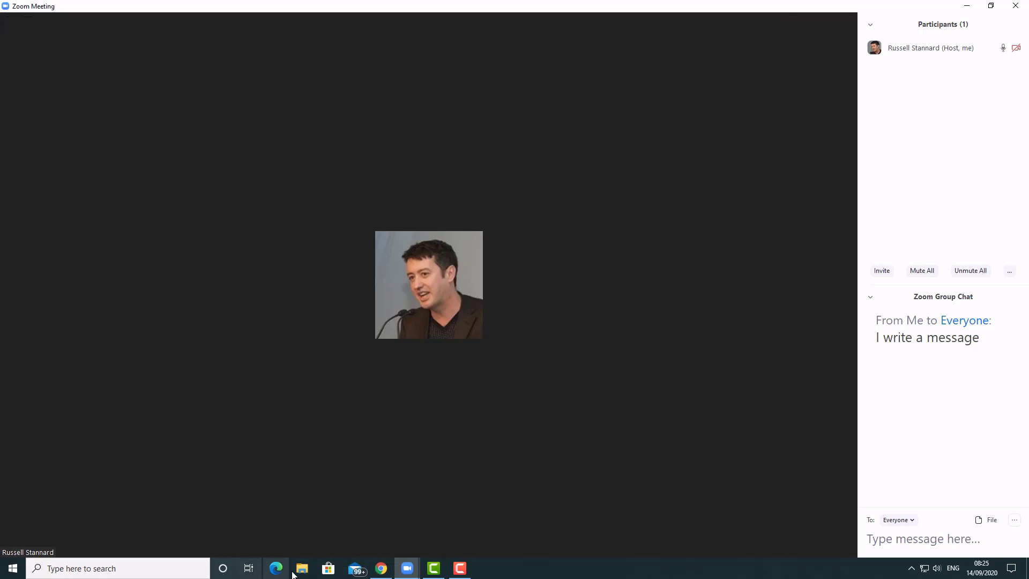
click(384, 572)
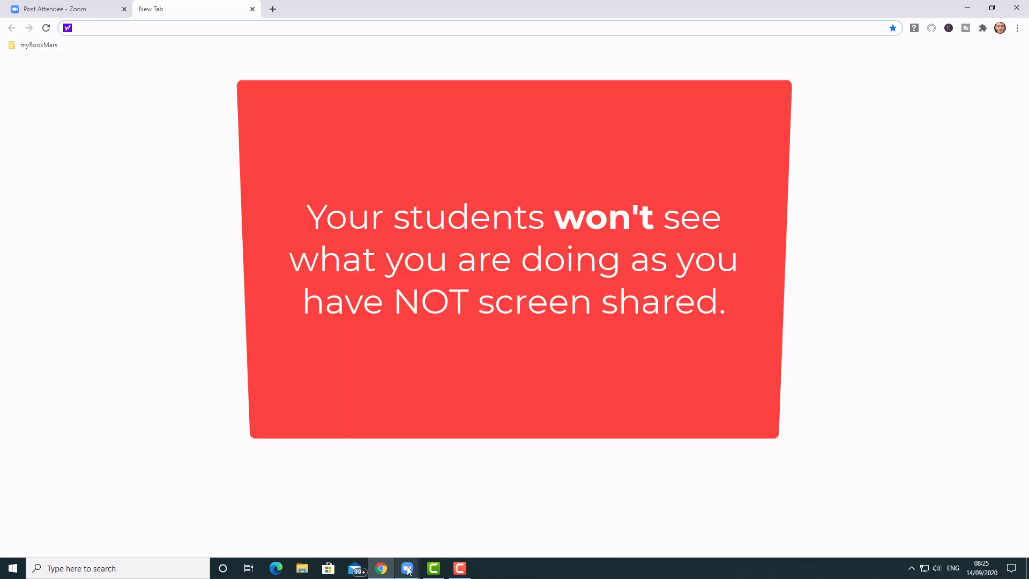
mouse_move(407, 569)
click(438, 529)
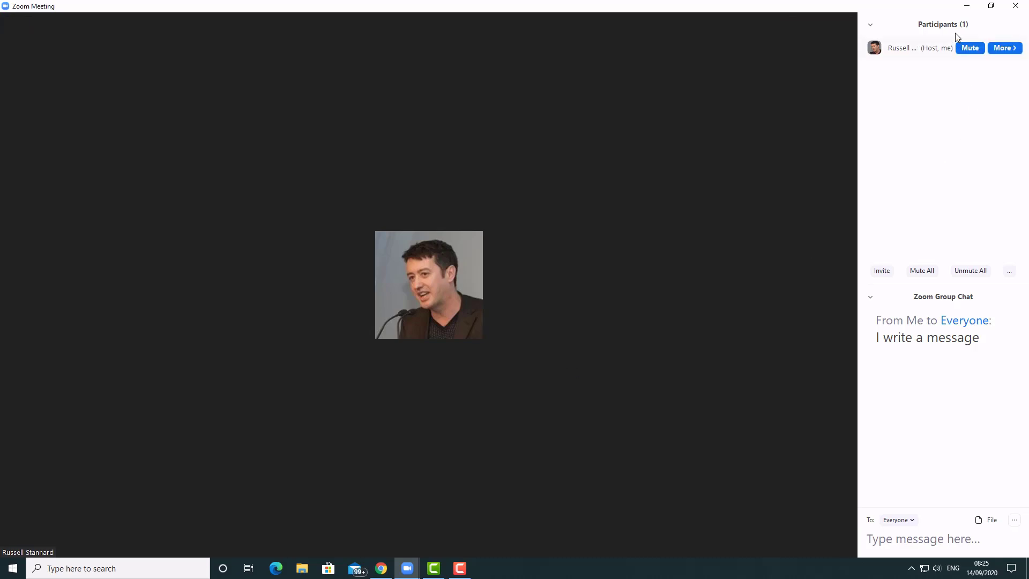
click(967, 6)
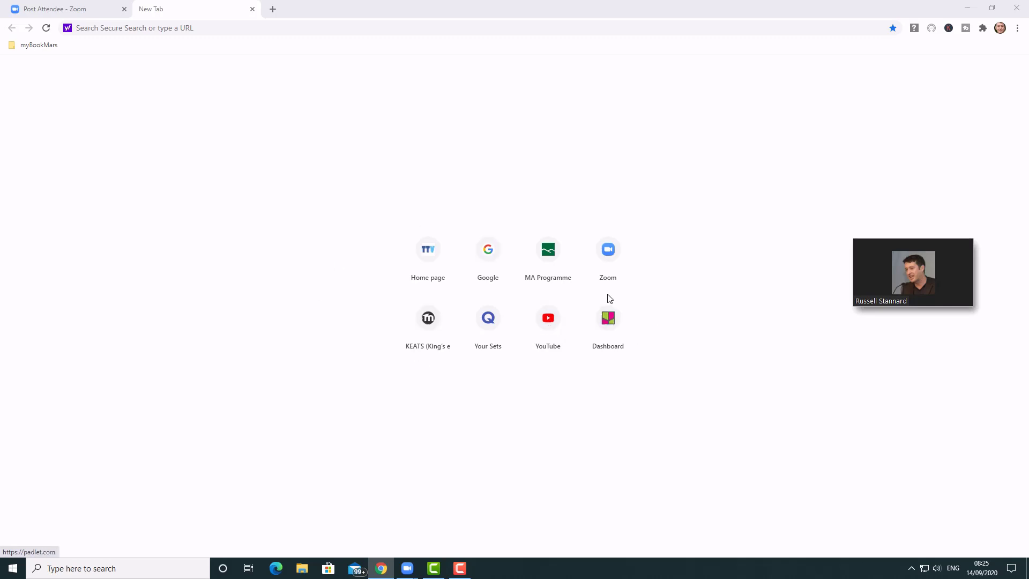
mouse_move(931, 264)
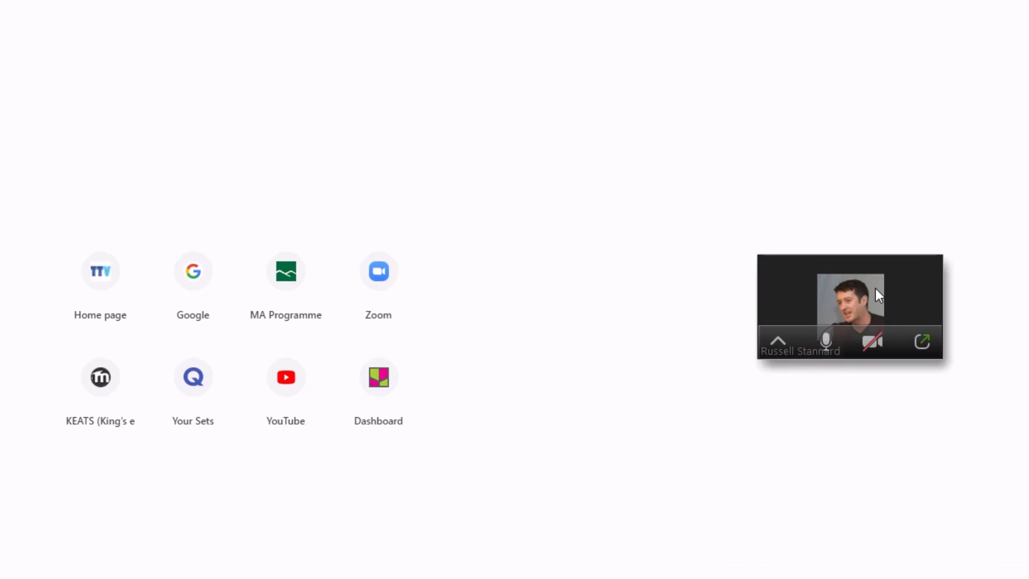
click(921, 344)
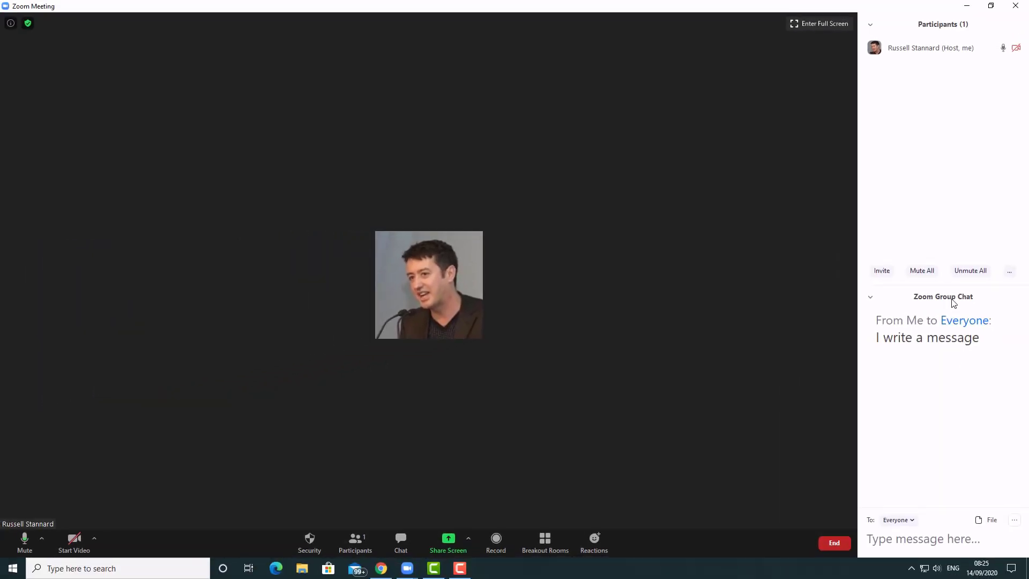
click(968, 6)
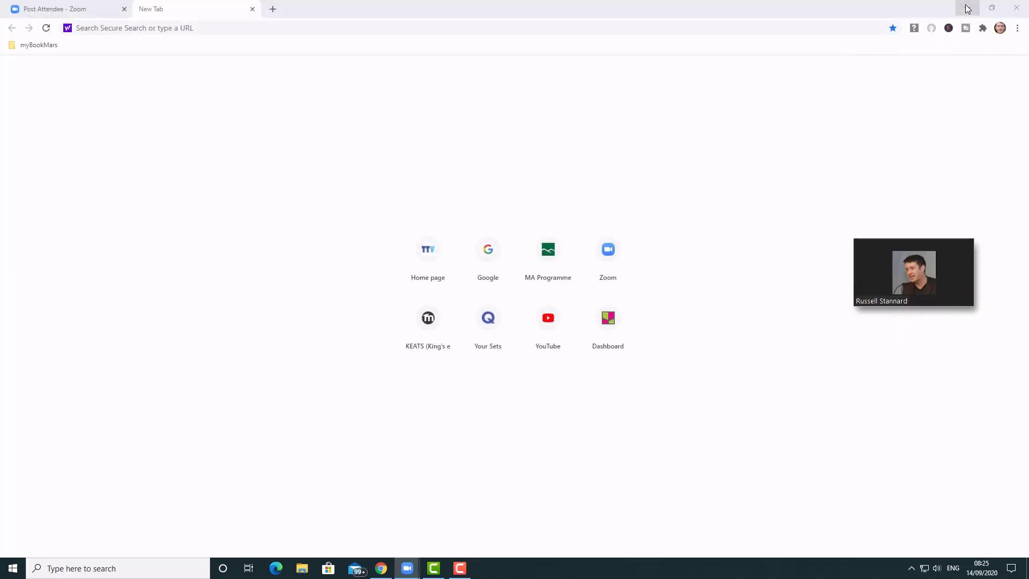
click(968, 296)
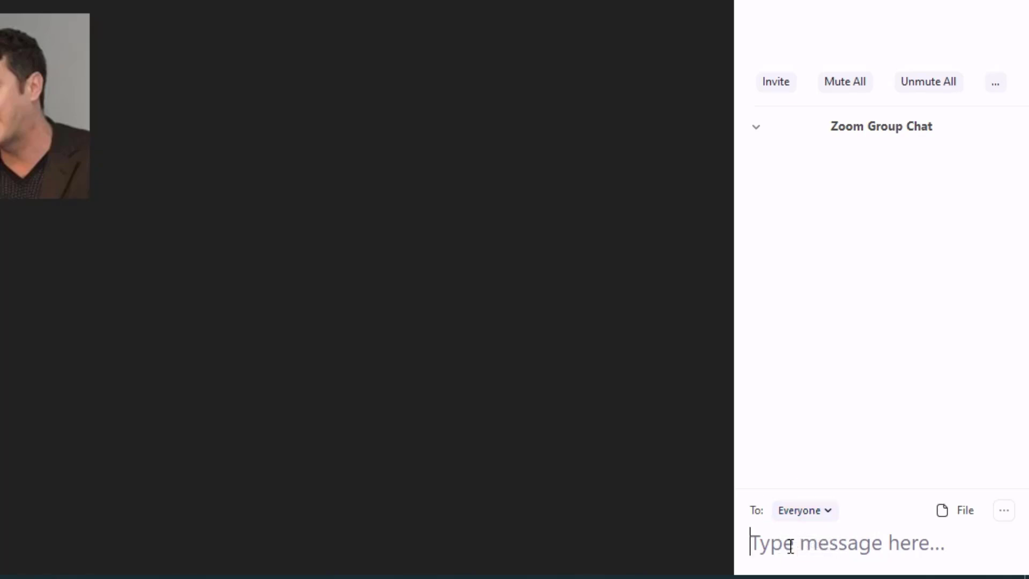
Write 'I write a message' in the chat, confirm it goes to Everyone, and send it
text(I write)
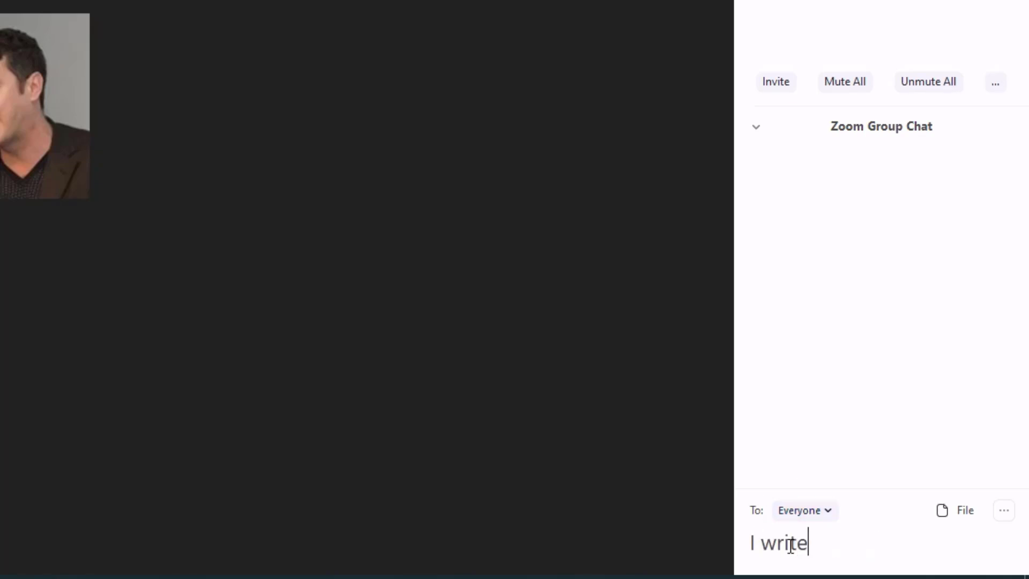
text( a message)
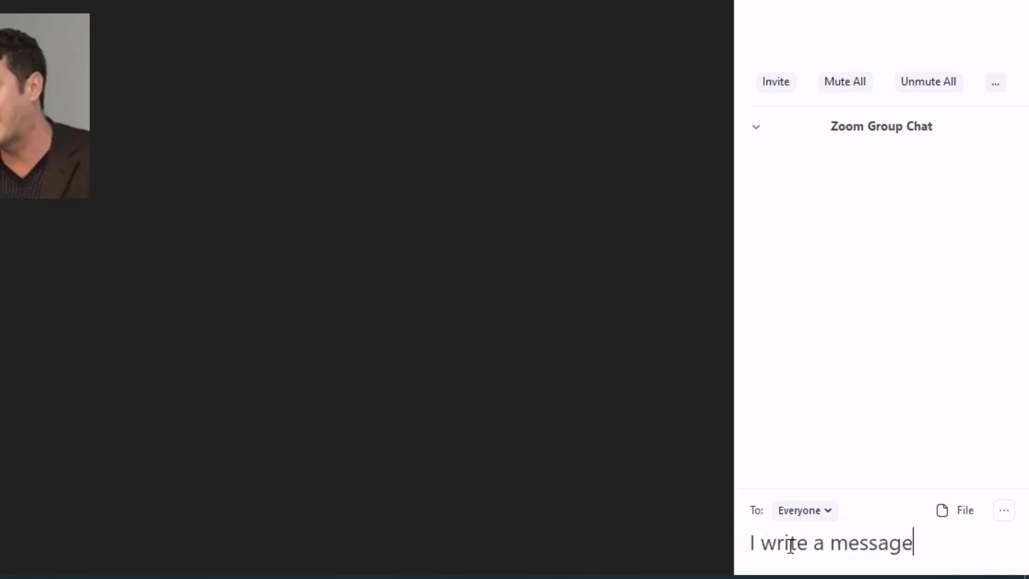
click(832, 518)
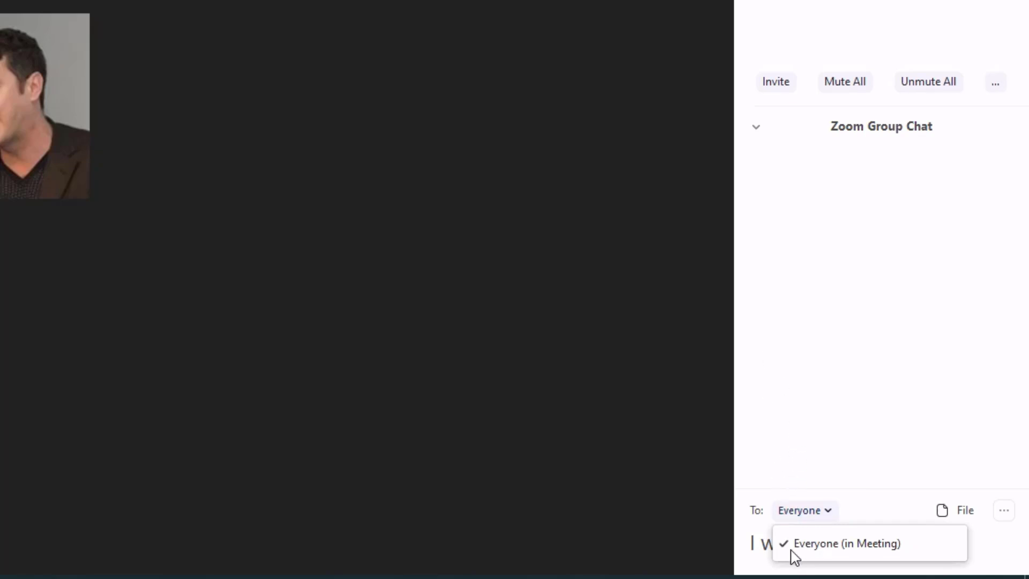
click(845, 375)
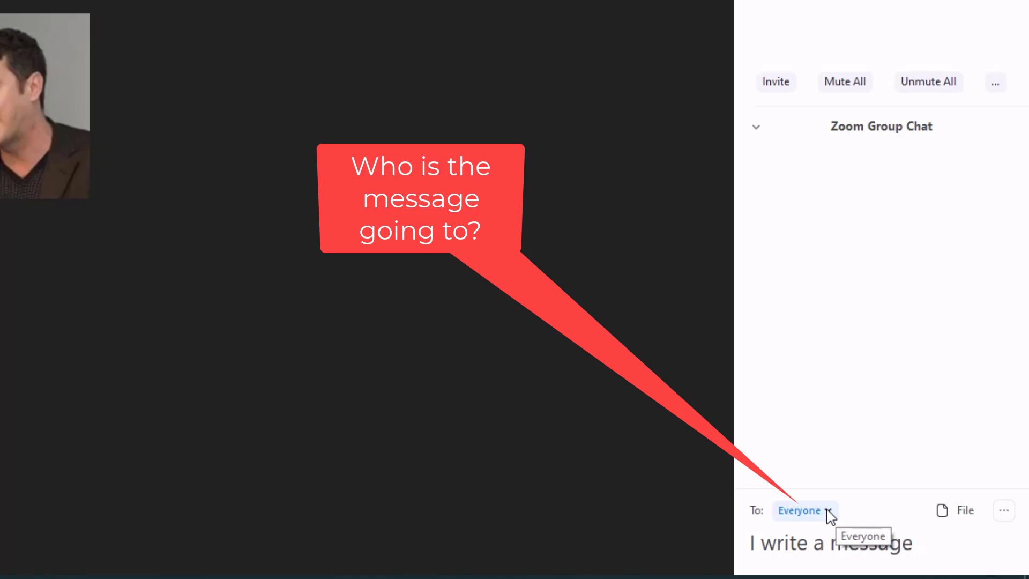
click(965, 551)
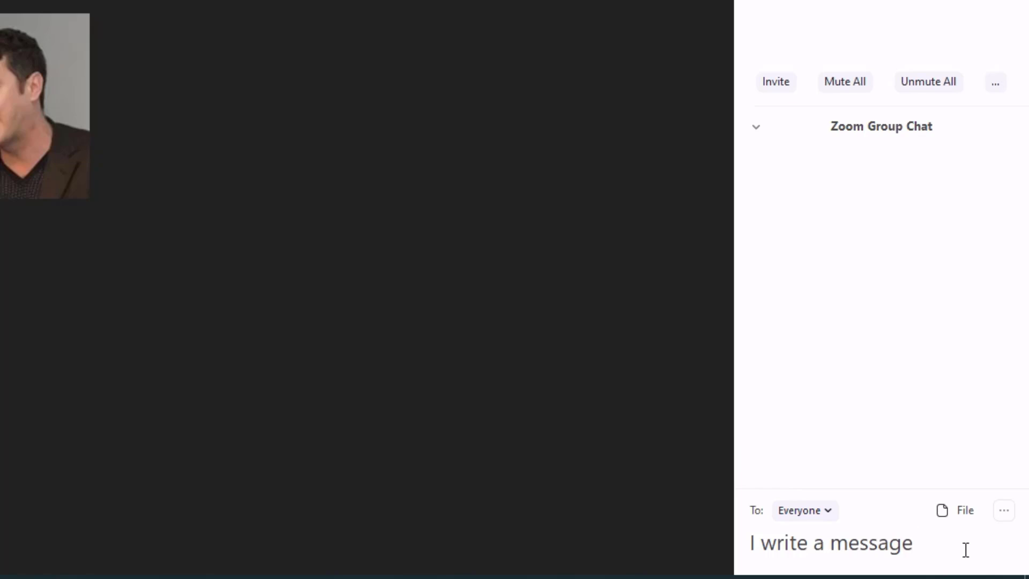
key(Return)
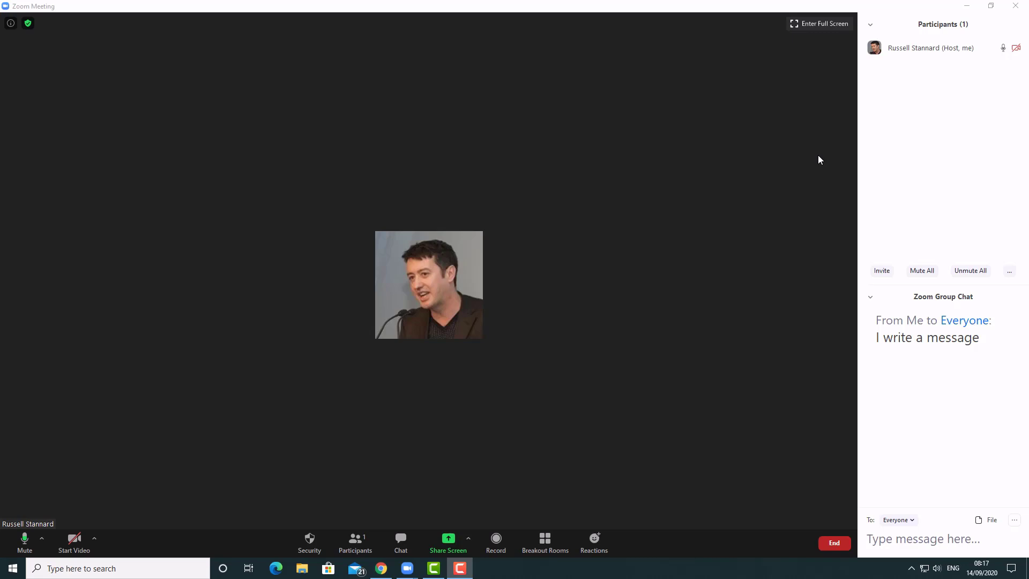
mouse_move(963, 51)
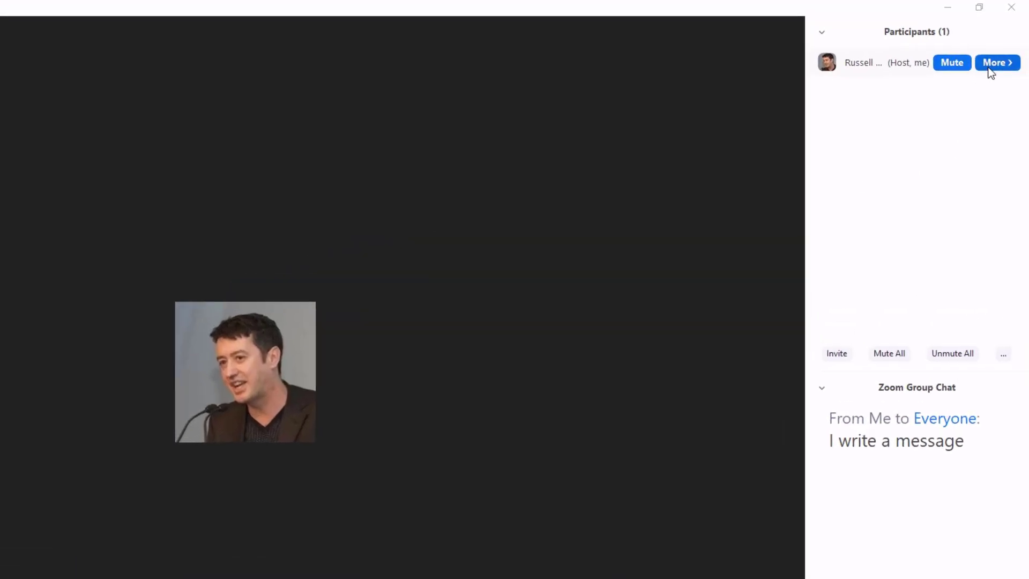
click(989, 71)
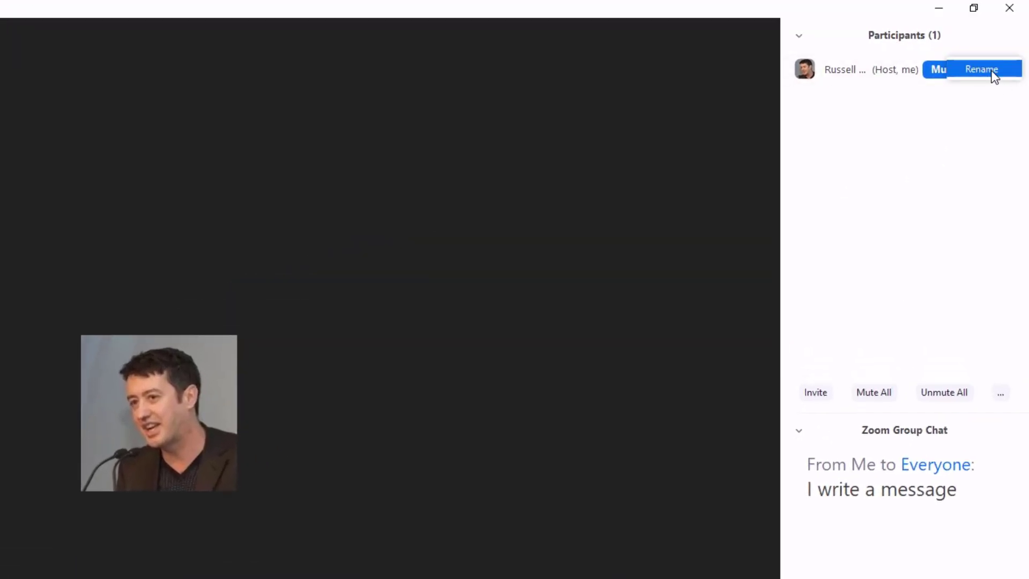
click(981, 69)
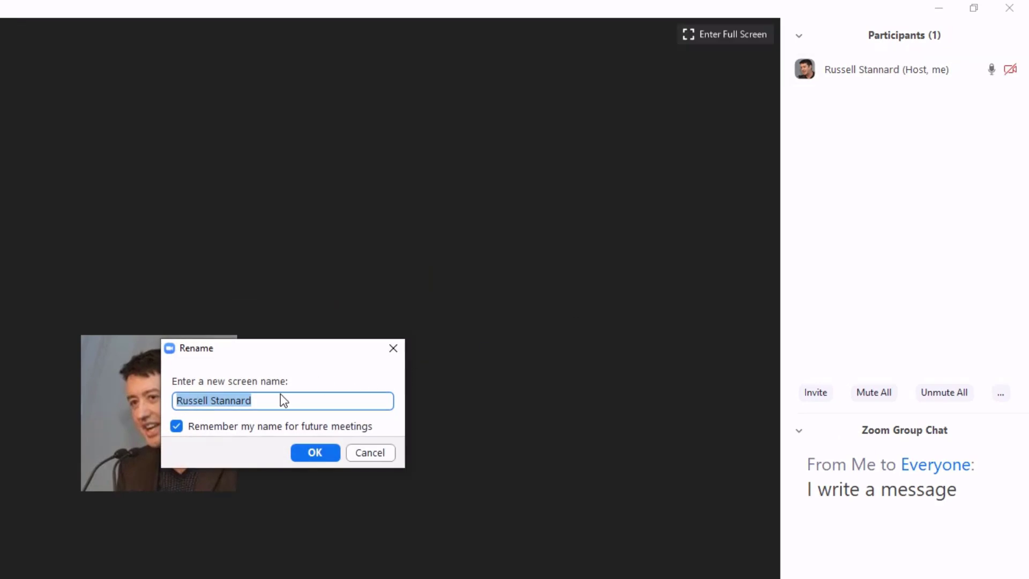
click(314, 454)
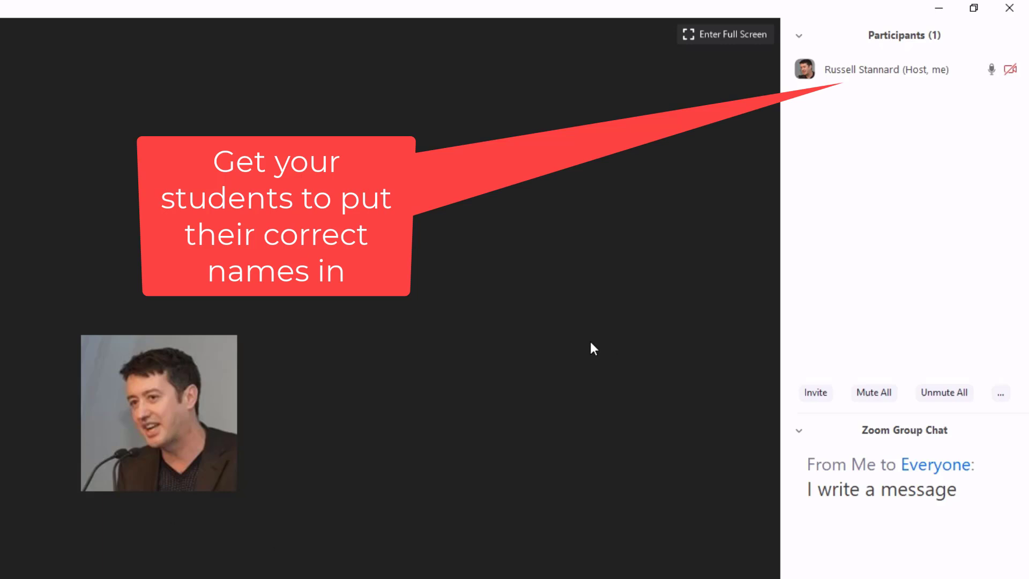
mouse_move(823, 64)
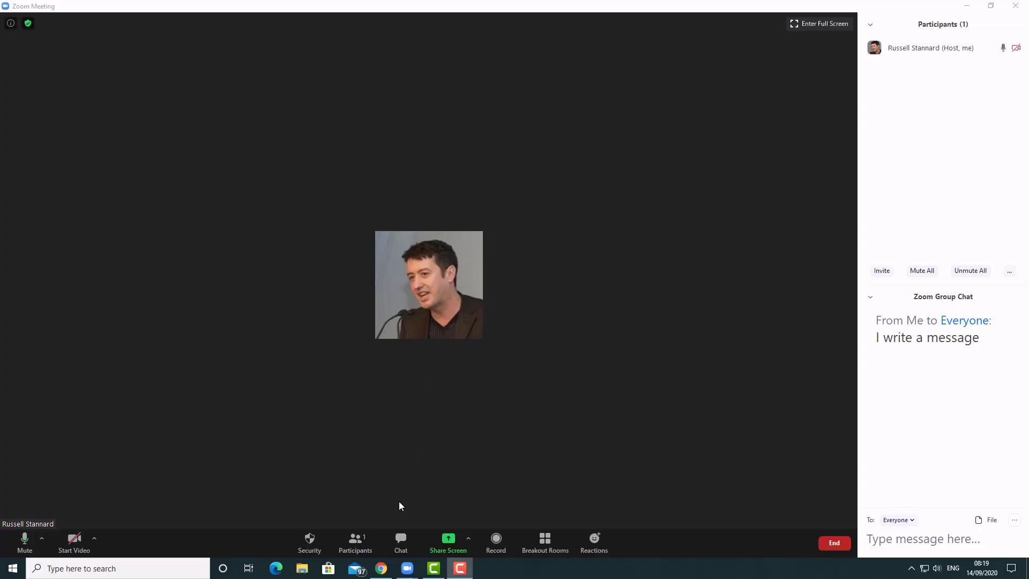
Open the Share Screen picker with Share computer sound ticked, reopening it once after closing
click(448, 540)
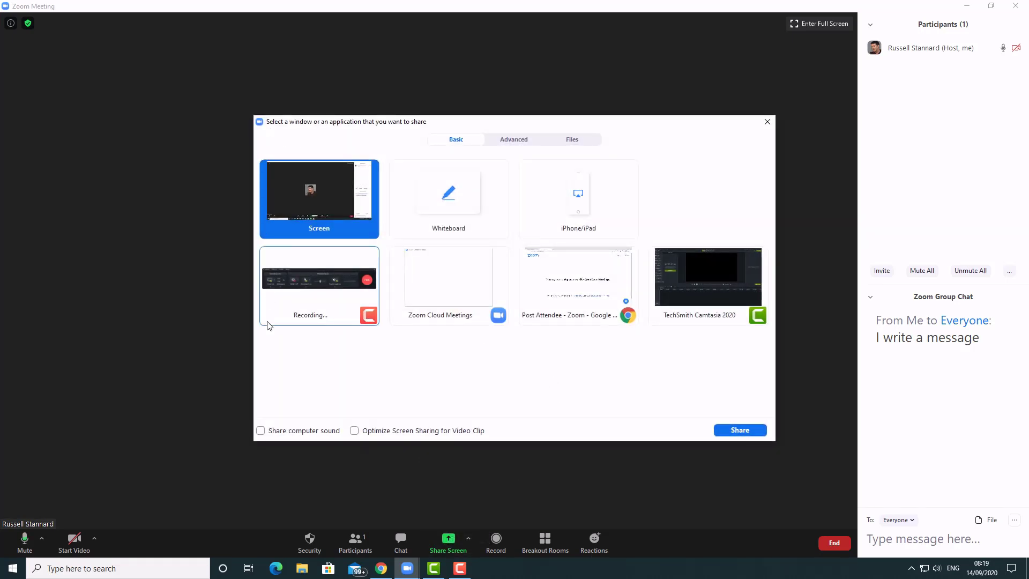
click(261, 431)
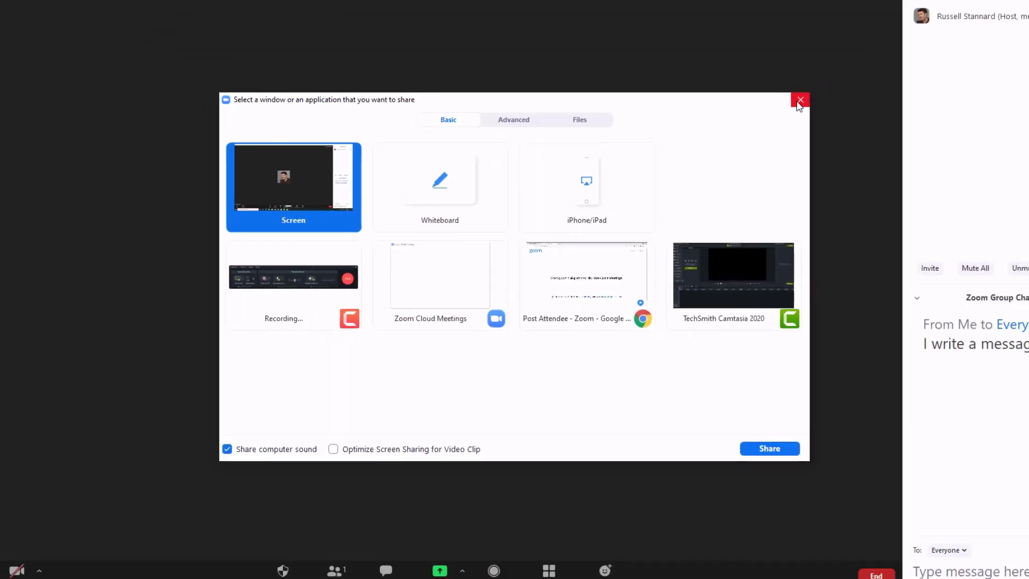
click(908, 28)
click(449, 539)
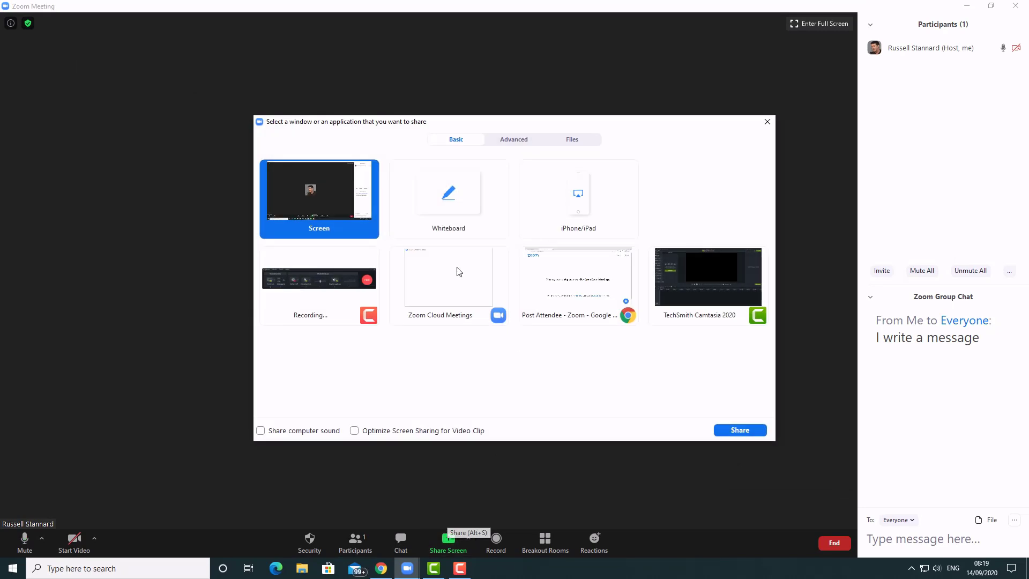
click(262, 432)
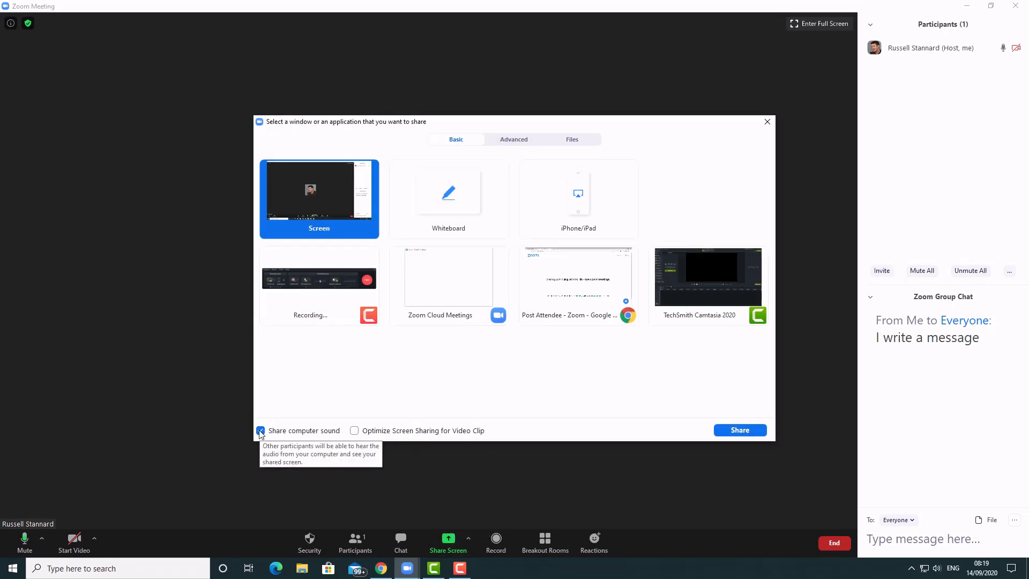